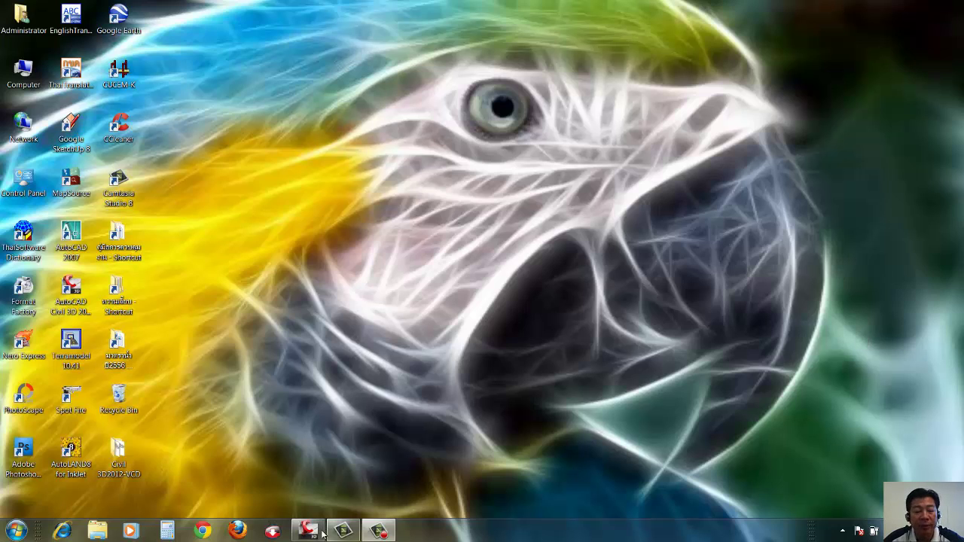
# - Switch to AutoCAD Civil 3D and start Compute Materials for Alignment - (4) with sample line group SL Collection - 1
pyautogui.moveTo(316, 534)
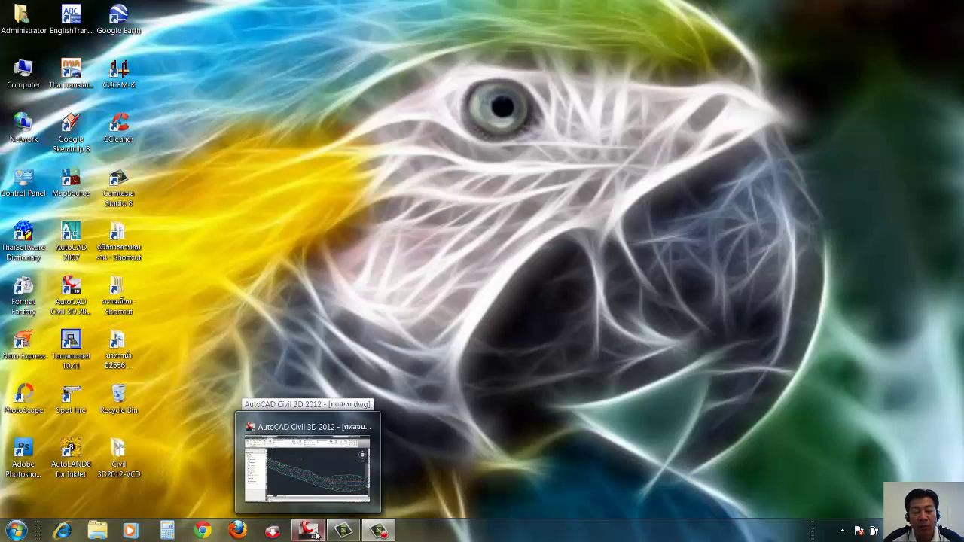
pyautogui.click(317, 534)
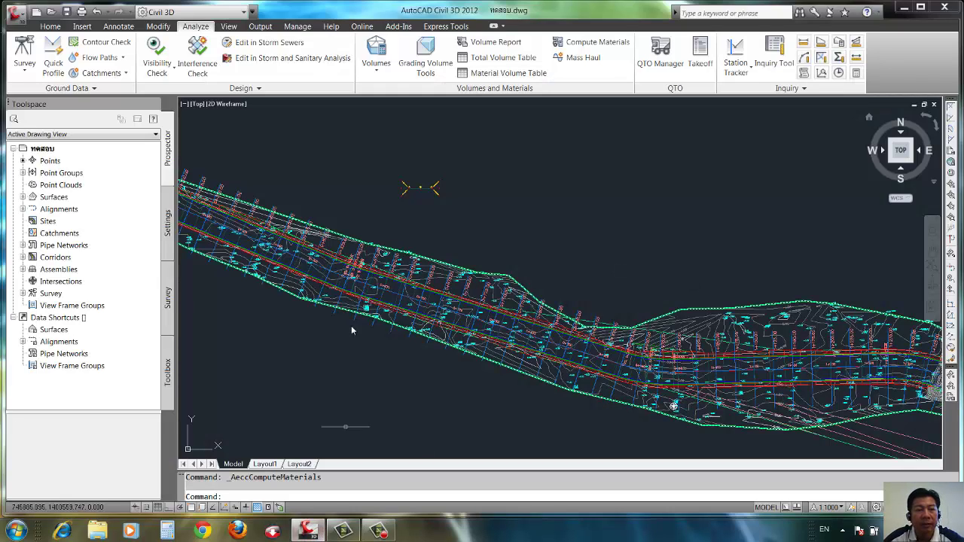
pyautogui.click(50, 25)
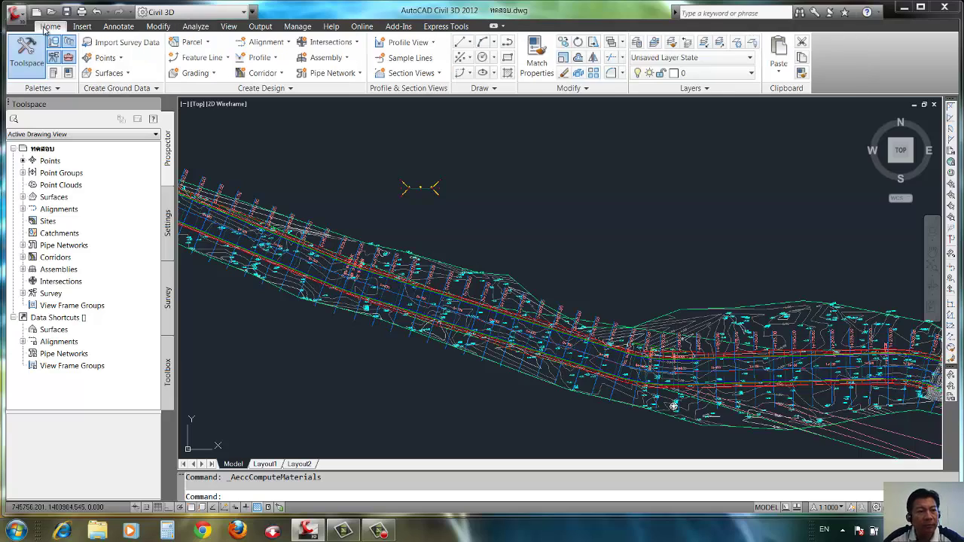
pyautogui.click(196, 27)
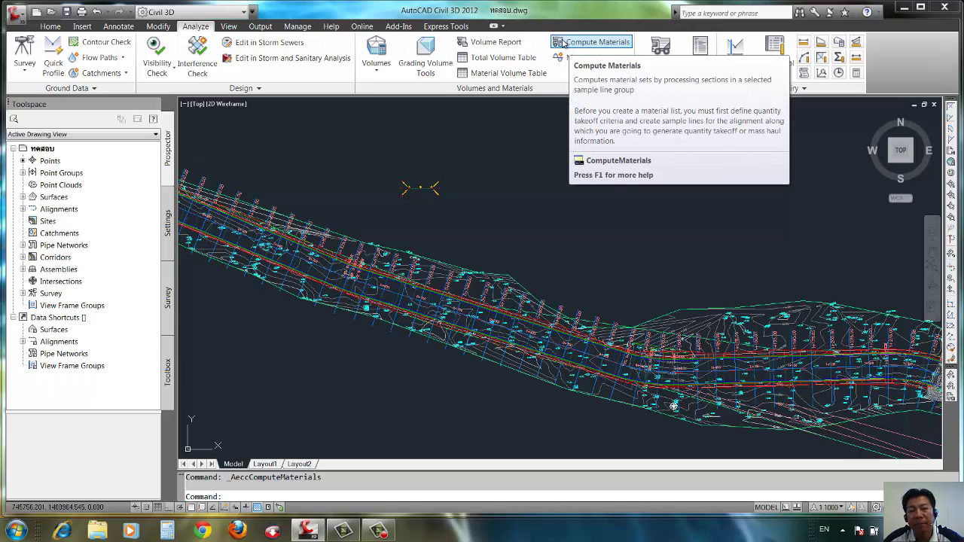
pyautogui.click(562, 43)
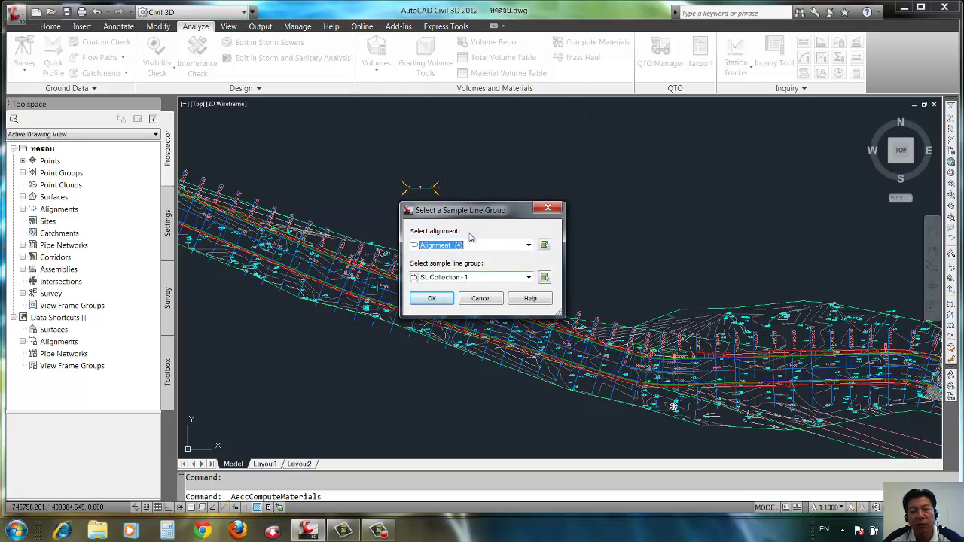
pyautogui.click(444, 301)
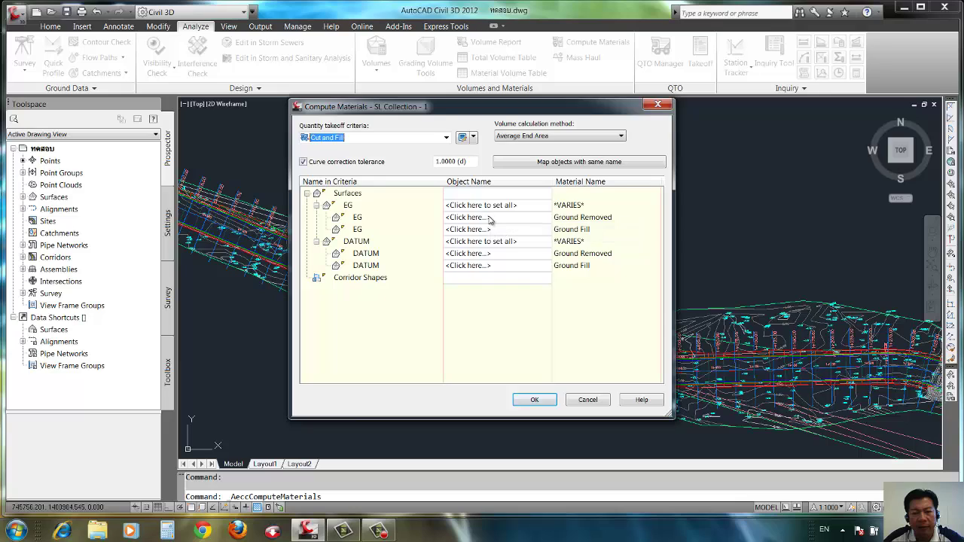
# - Assign Surface1 to the Ground Removed and Ground Fill entries under EG in the Cut and Fill criteria
pyautogui.click(525, 220)
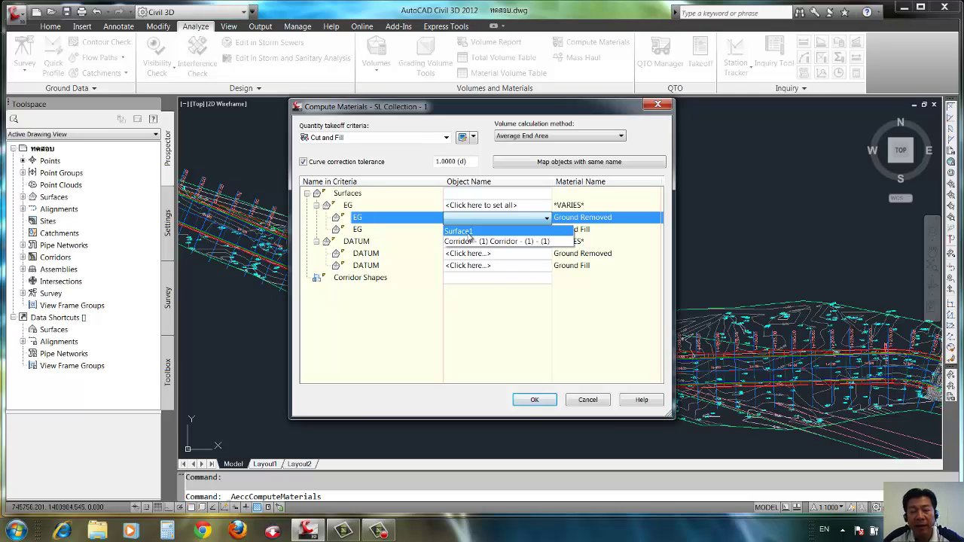
pyautogui.click(459, 231)
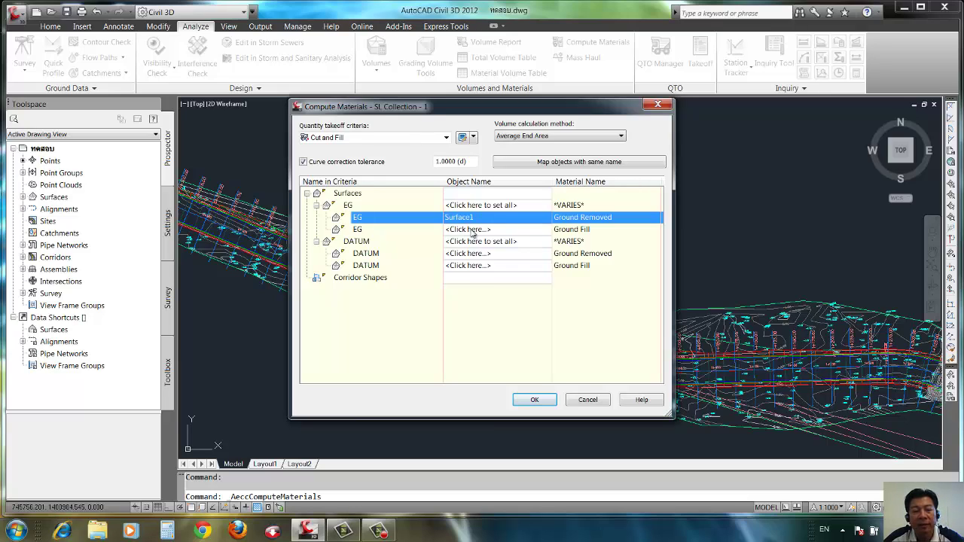
pyautogui.click(468, 230)
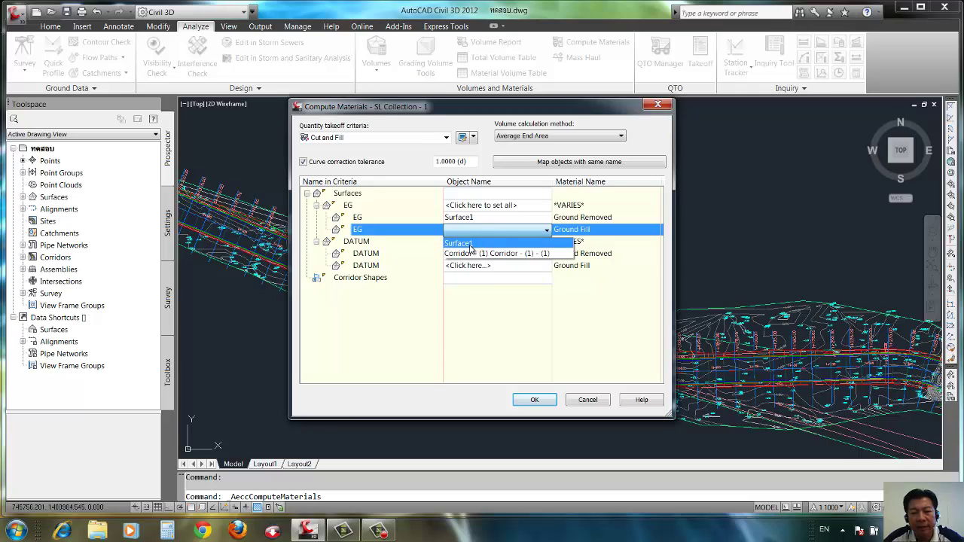
pyautogui.click(471, 244)
pyautogui.click(502, 230)
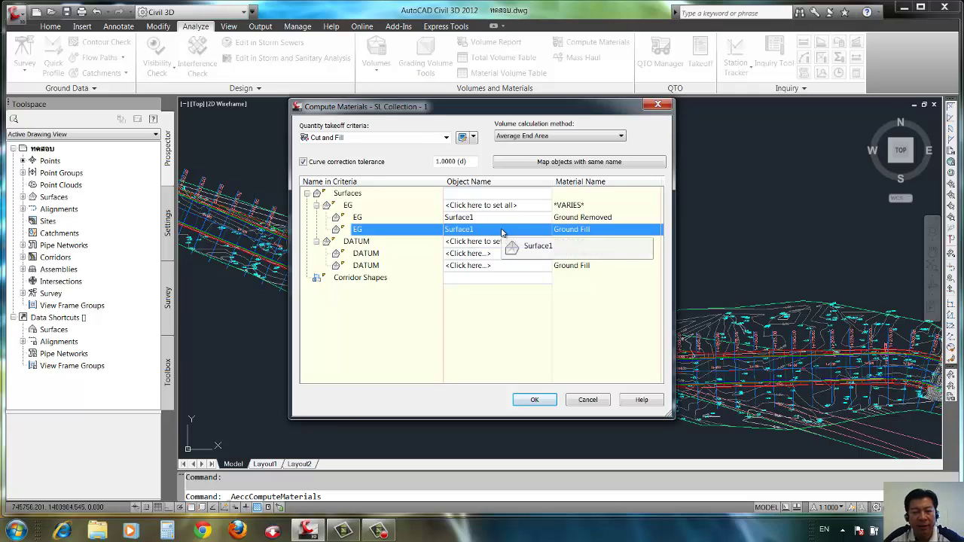
pyautogui.click(506, 223)
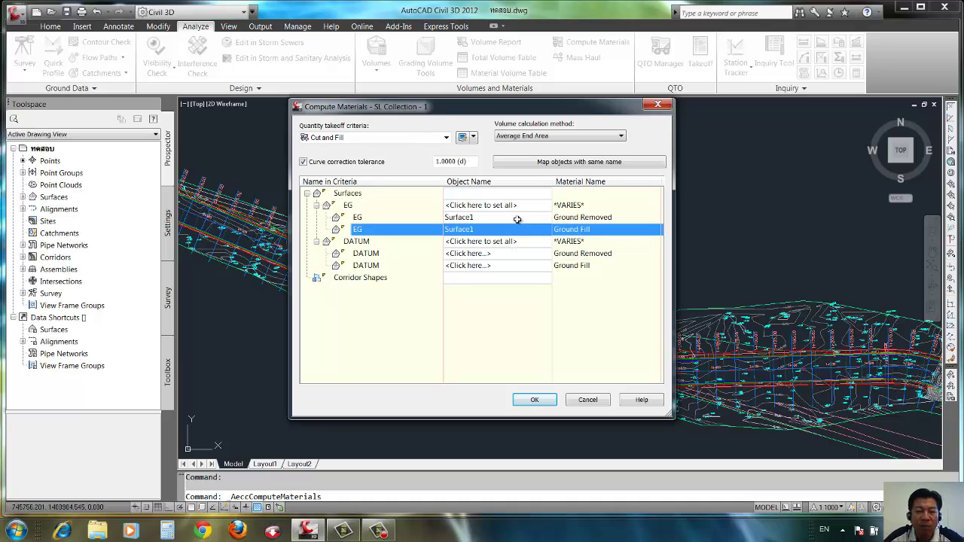
pyautogui.click(476, 233)
pyautogui.click(493, 246)
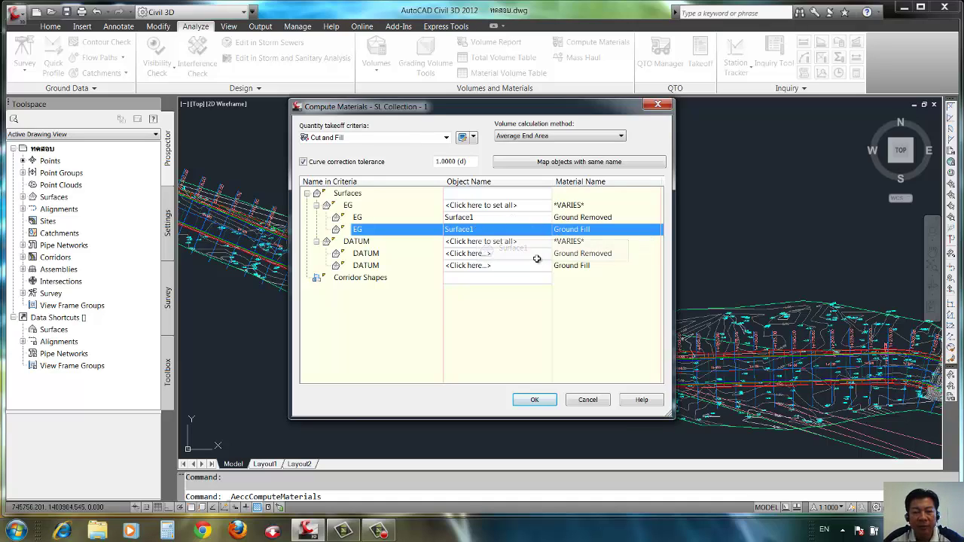
# - Assign Corridor - (1) Corridor - (1) - (1) to both DATUM entries, Ground Removed and Ground Fill, and compute the materials
pyautogui.click(475, 256)
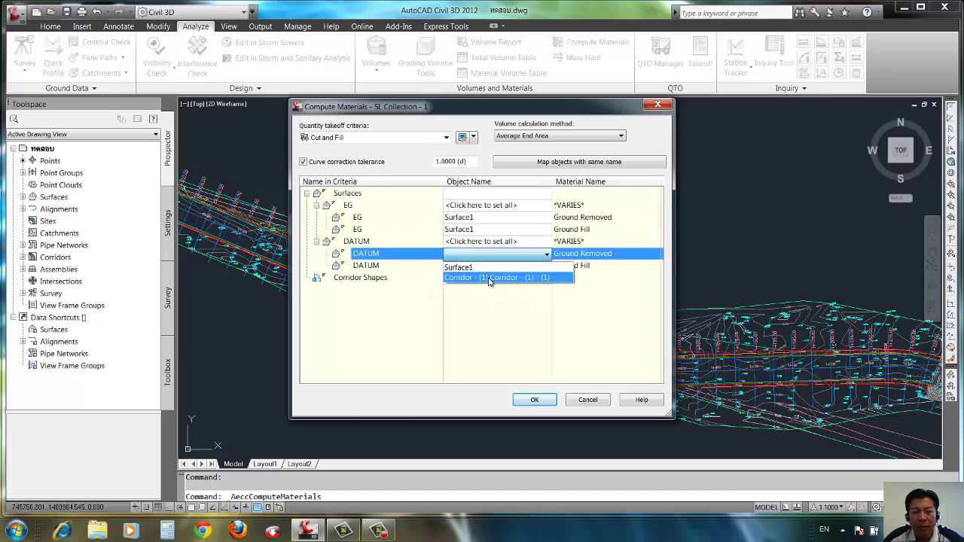
pyautogui.click(489, 278)
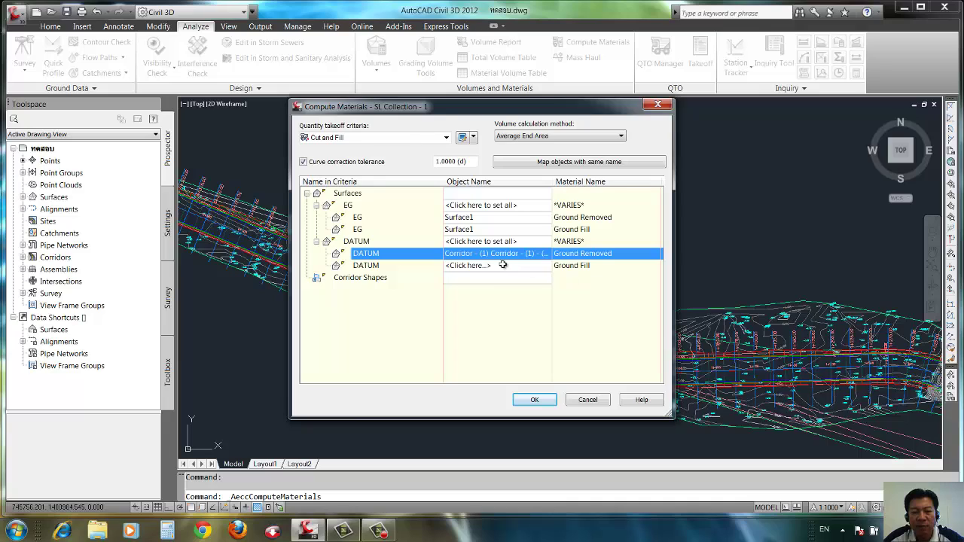
pyautogui.click(497, 267)
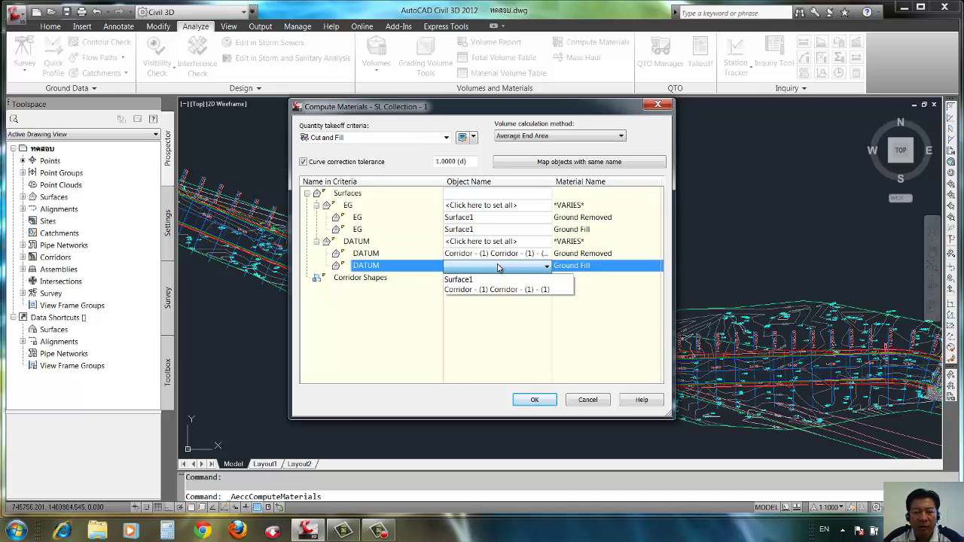
pyautogui.click(476, 290)
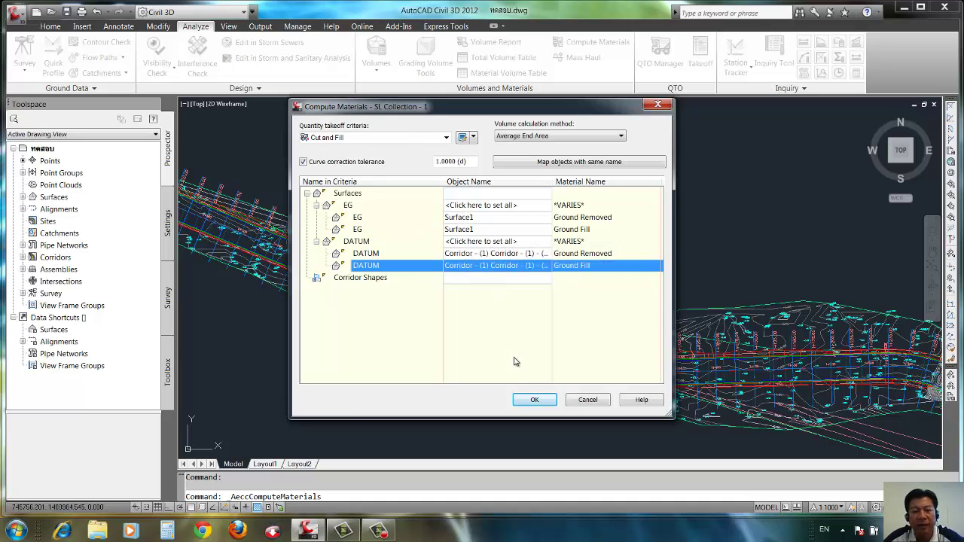
pyautogui.click(542, 401)
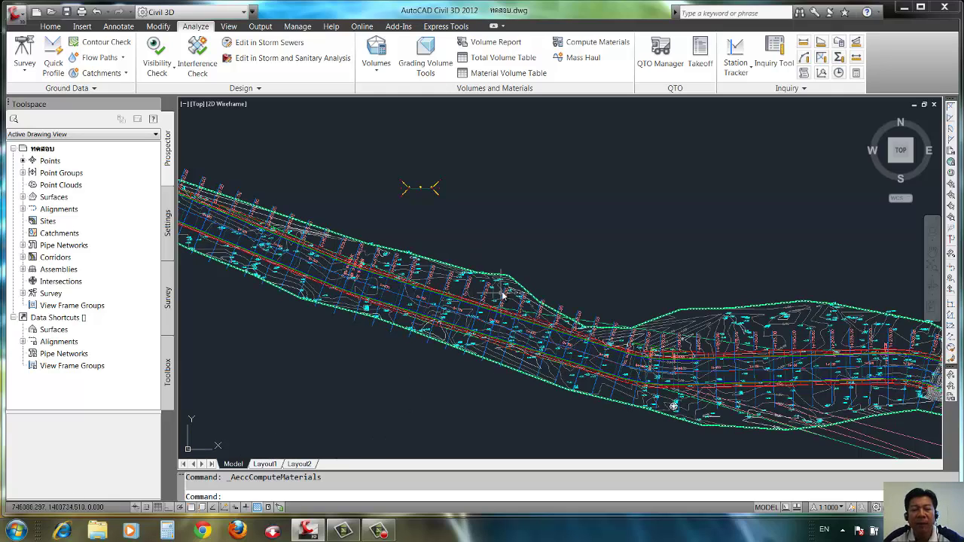
# - Create a total volume table for Material List - (1) with at most 30 rows per table and place it below the alignment's western end
pyautogui.scroll(-5, 502, 295)
pyautogui.scroll(3, 482, 271)
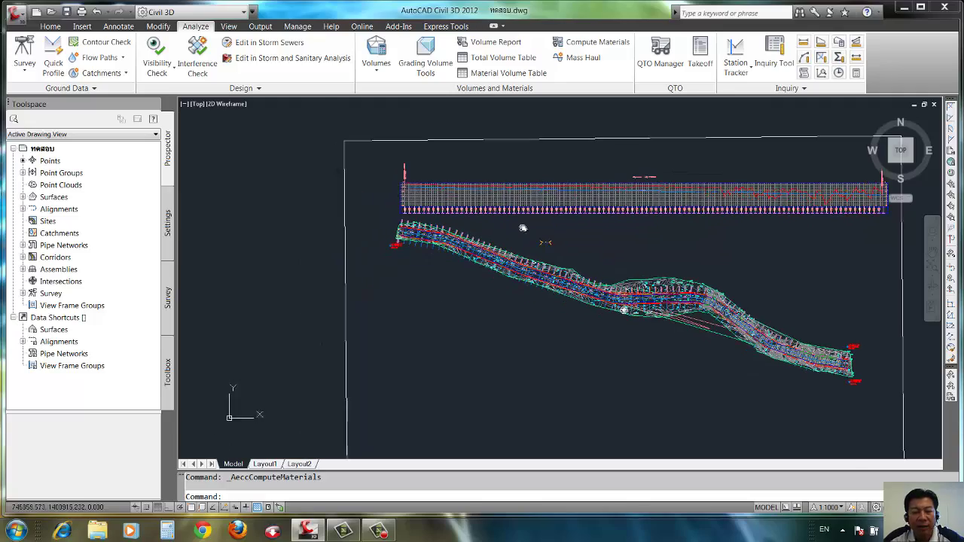
pyautogui.scroll(4, 522, 227)
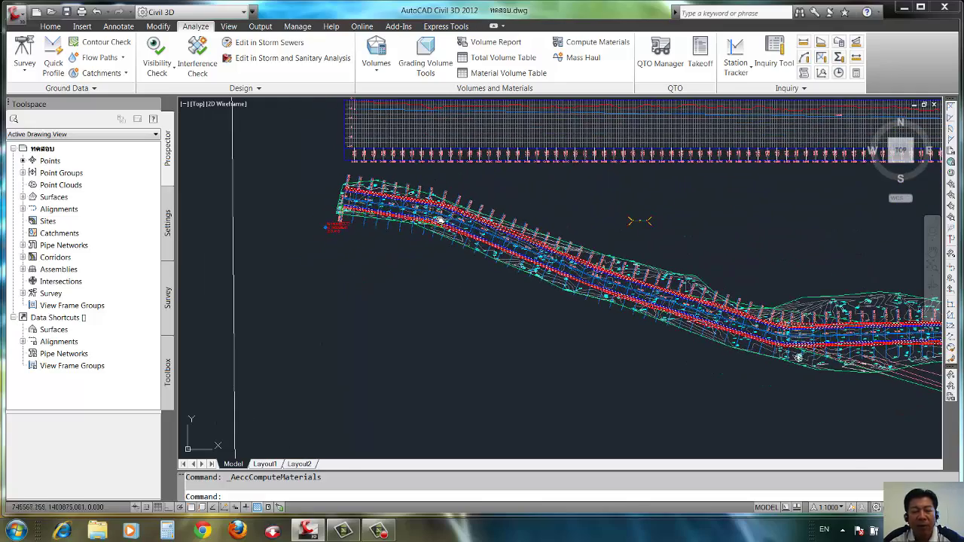
pyautogui.scroll(3, 451, 221)
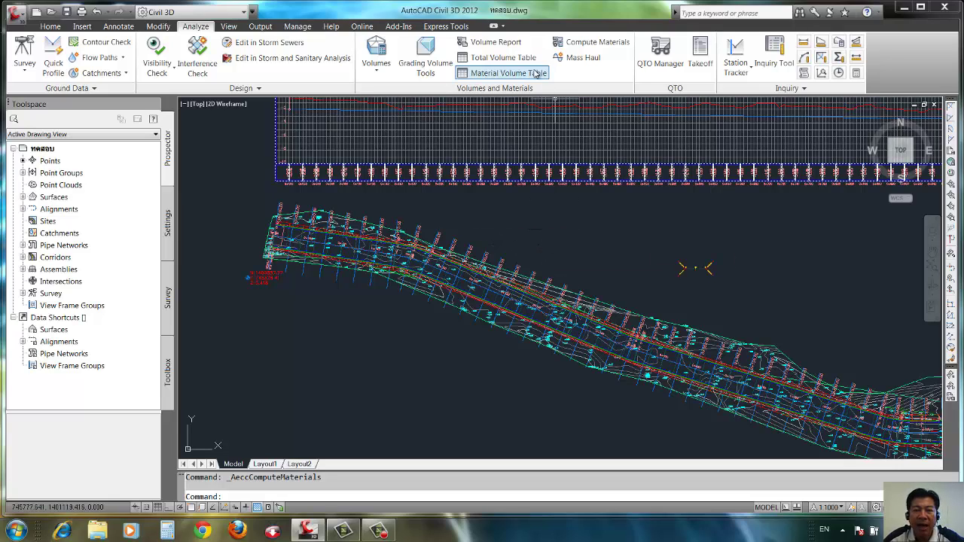
pyautogui.click(498, 61)
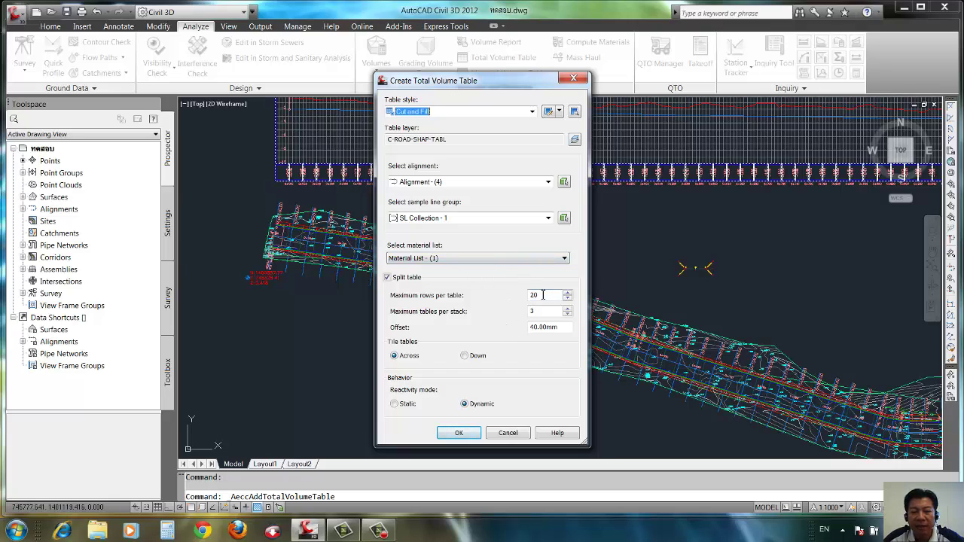
pyautogui.doubleClick(534, 295)
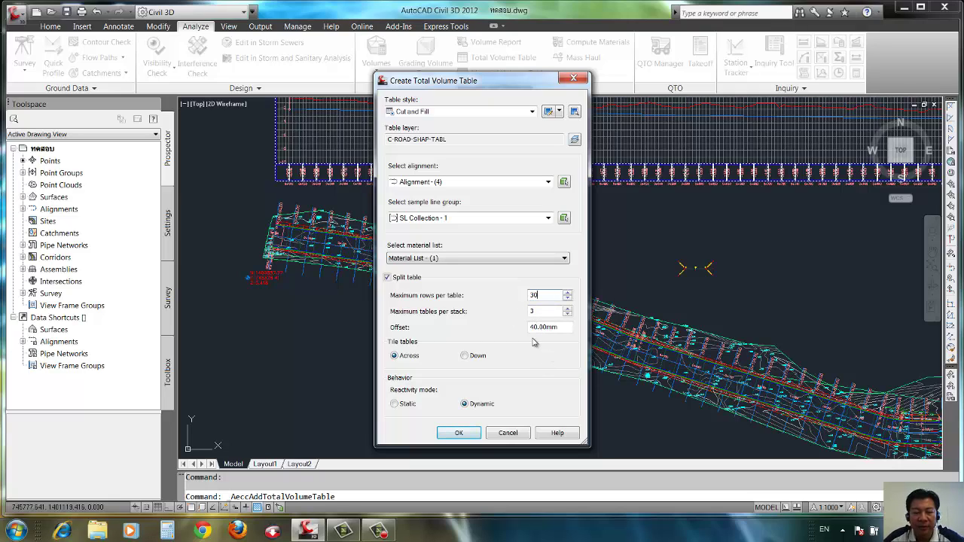
pyautogui.click(458, 433)
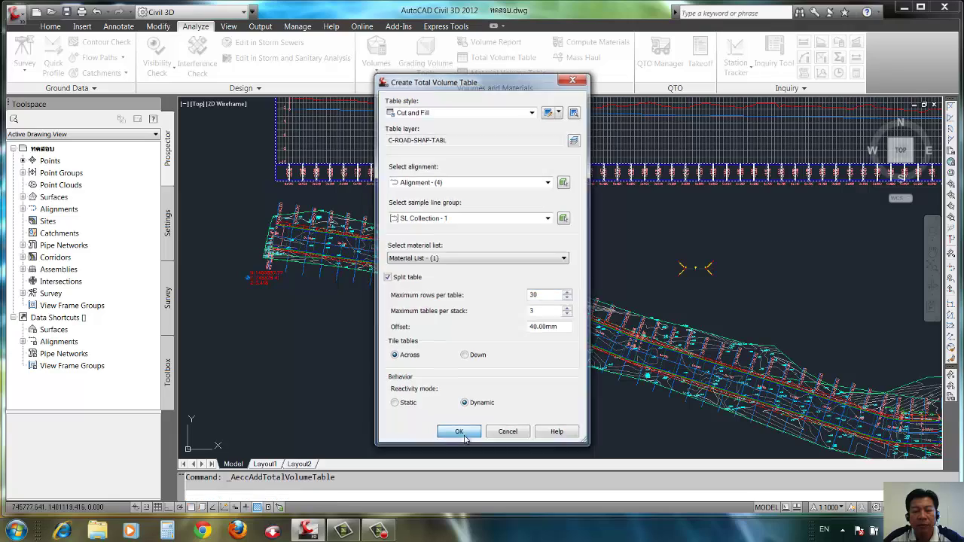
pyautogui.scroll(-2, 452, 301)
pyautogui.moveTo(410, 350); pyautogui.dragTo(485, 236, button='middle')
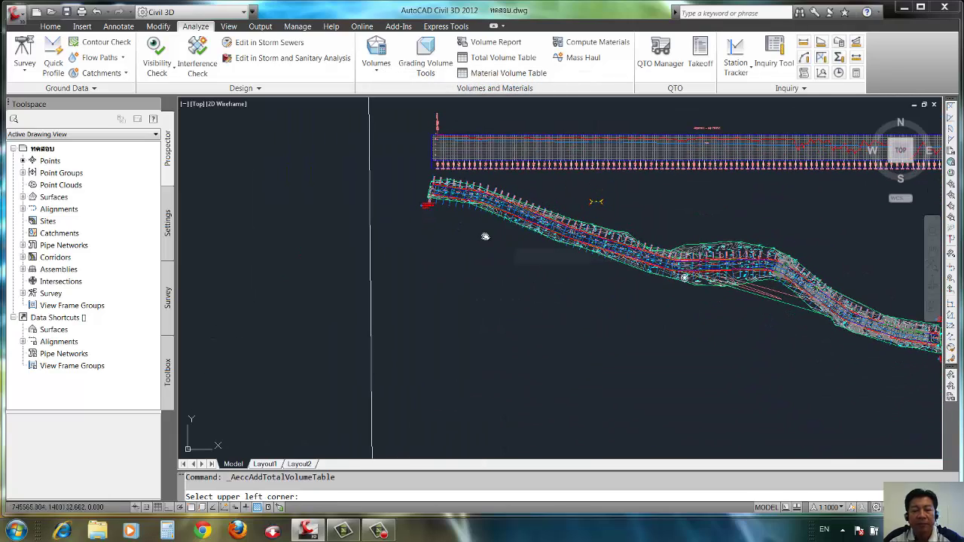
pyautogui.click(438, 291)
# - Examine the total volume tables from the first station to the last, including the cumulative fill and cut volume columns
pyautogui.scroll(5, 541, 353)
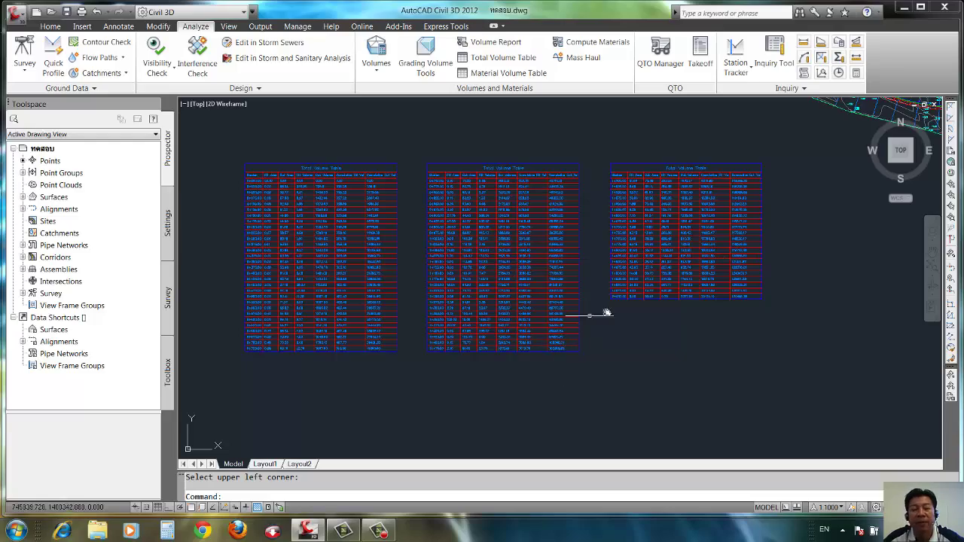
pyautogui.scroll(4, 289, 195)
pyautogui.moveTo(288, 196); pyautogui.dragTo(403, 203, button='middle')
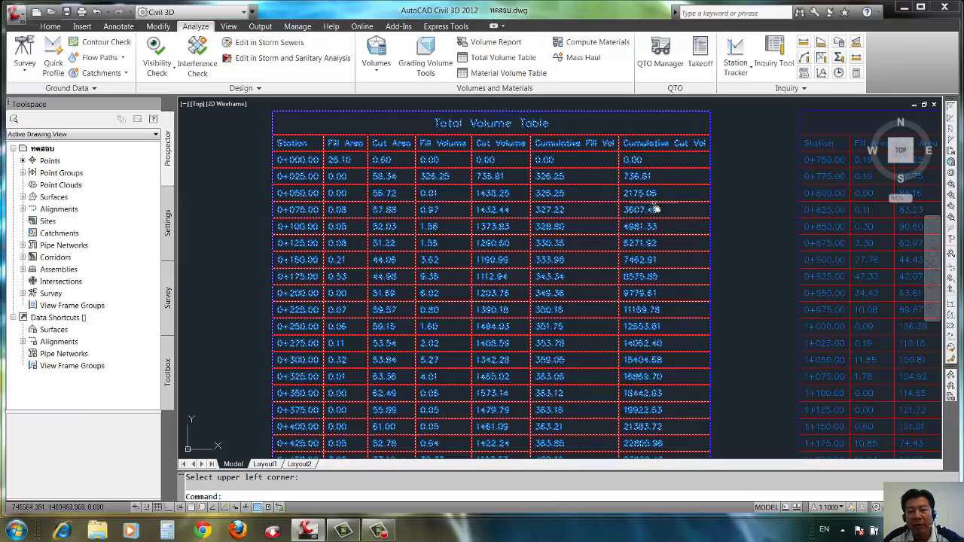
pyautogui.scroll(-2, 681, 220)
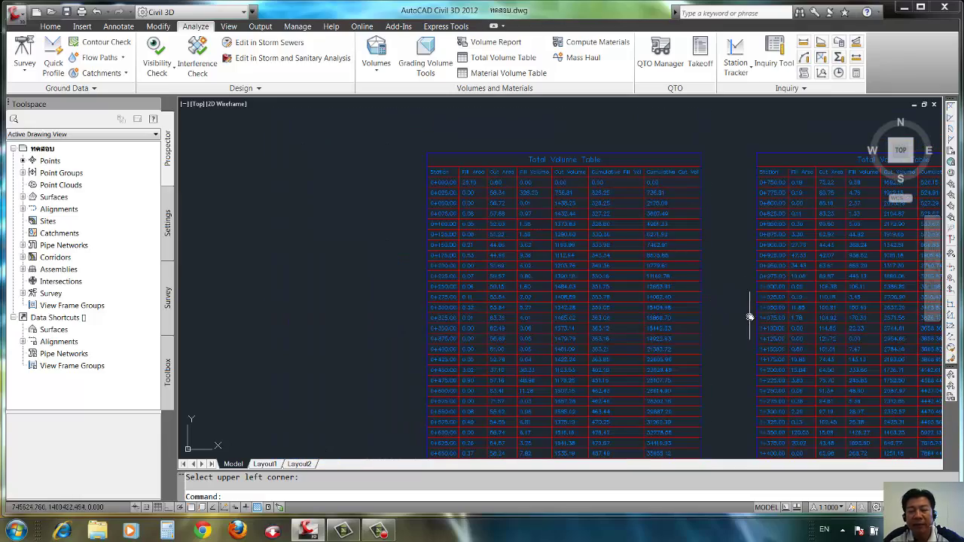
pyautogui.moveTo(748, 318)
pyautogui.mouseDown(button='middle')
pyautogui.moveTo(570, 204)
pyautogui.moveTo(542, 200)
pyautogui.mouseUp(button='middle')
pyautogui.moveTo(792, 245)
pyautogui.mouseDown(button='middle')
pyautogui.moveTo(405, 253)
pyautogui.moveTo(394, 297)
pyautogui.mouseUp(button='middle')
pyautogui.scroll(2, 366, 277)
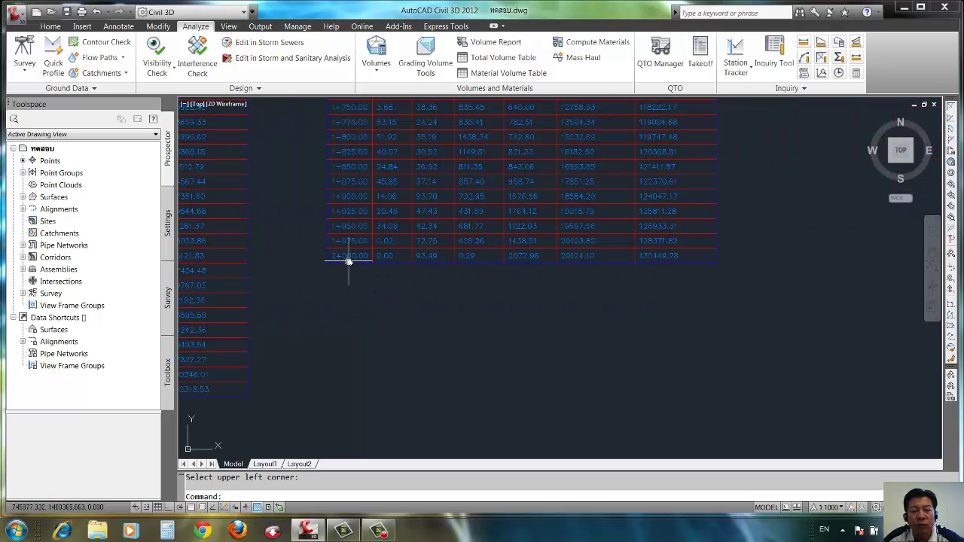
pyautogui.moveTo(577, 298); pyautogui.dragTo(566, 345, button='middle')
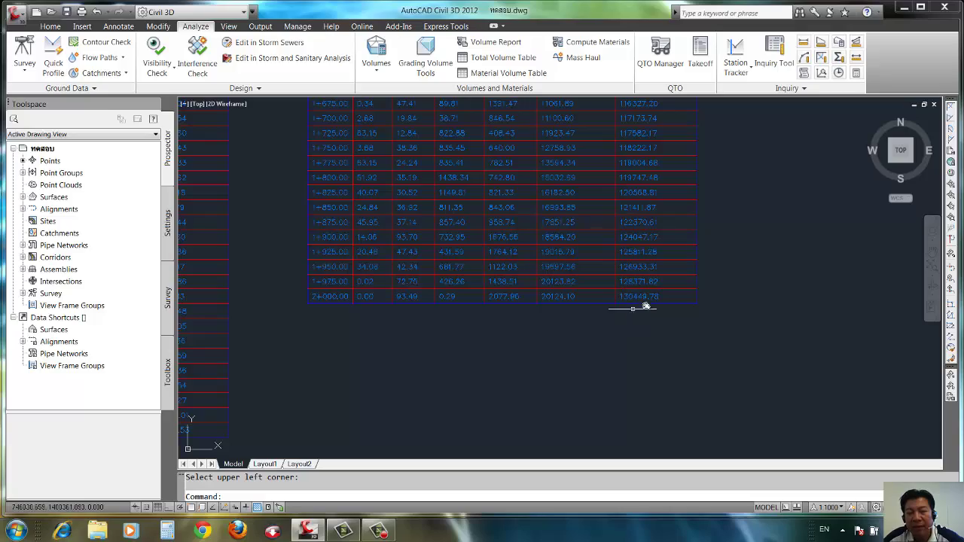
pyautogui.moveTo(741, 234); pyautogui.dragTo(751, 402, button='middle')
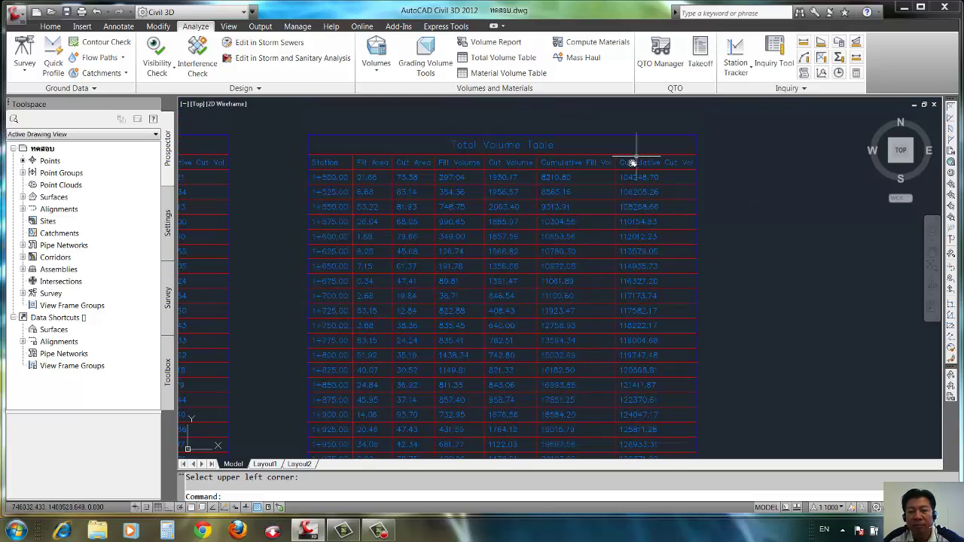
pyautogui.scroll(-4, 763, 224)
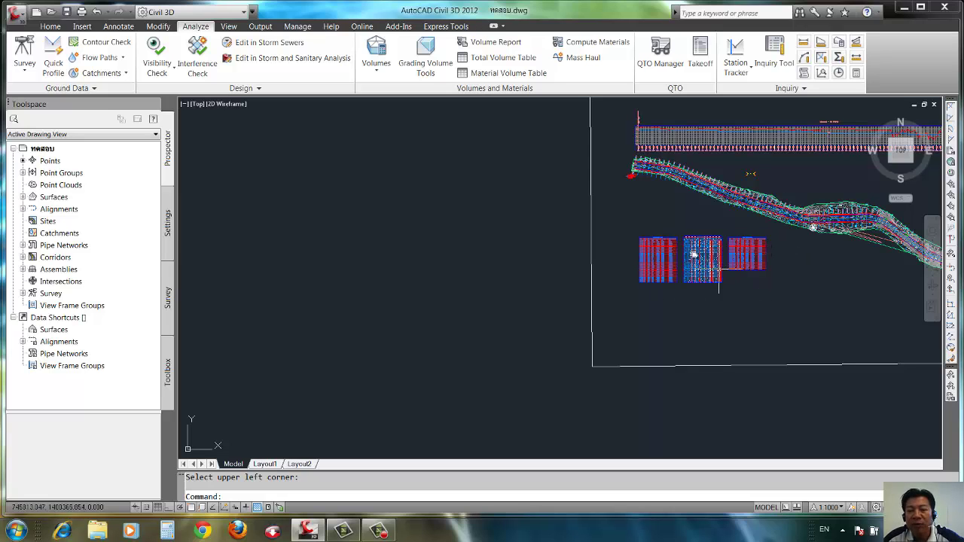
pyautogui.moveTo(677, 228)
pyautogui.mouseDown(button='middle')
pyautogui.moveTo(433, 309)
pyautogui.moveTo(381, 294)
pyautogui.mouseUp(button='middle')
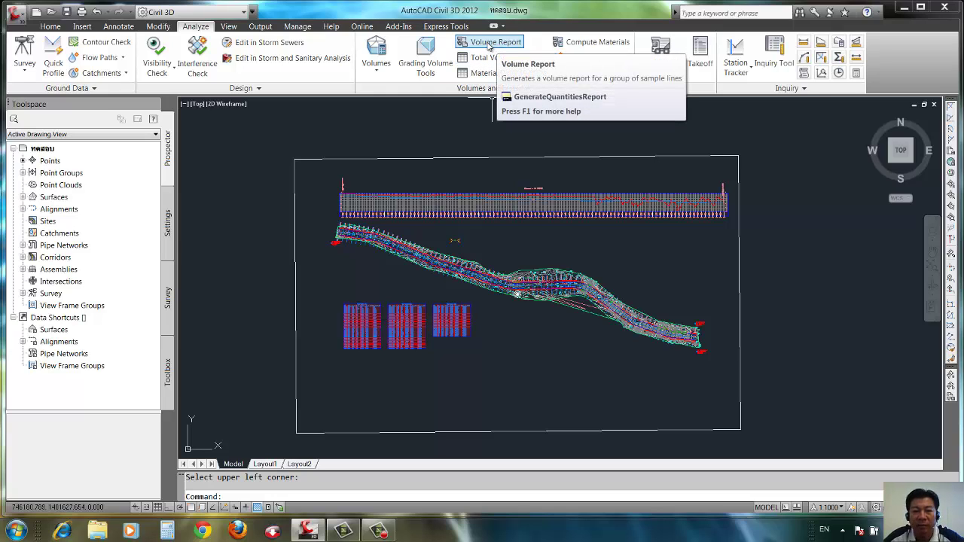
# - Generate a volume report for Alignment - (4), SL Collection - 1 and Material List - (1) using the earthwork style sheet, allowing scripts to run
pyautogui.click(489, 42)
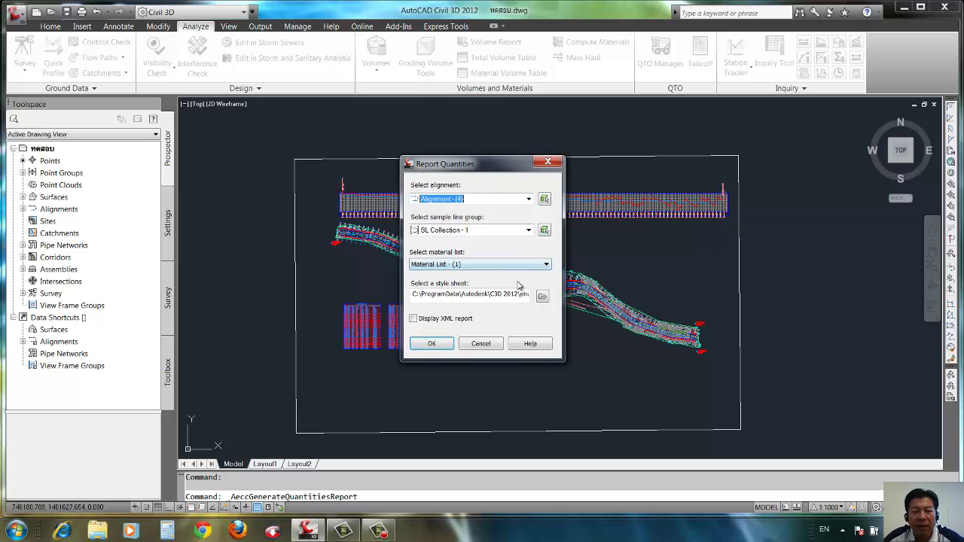
pyautogui.click(542, 297)
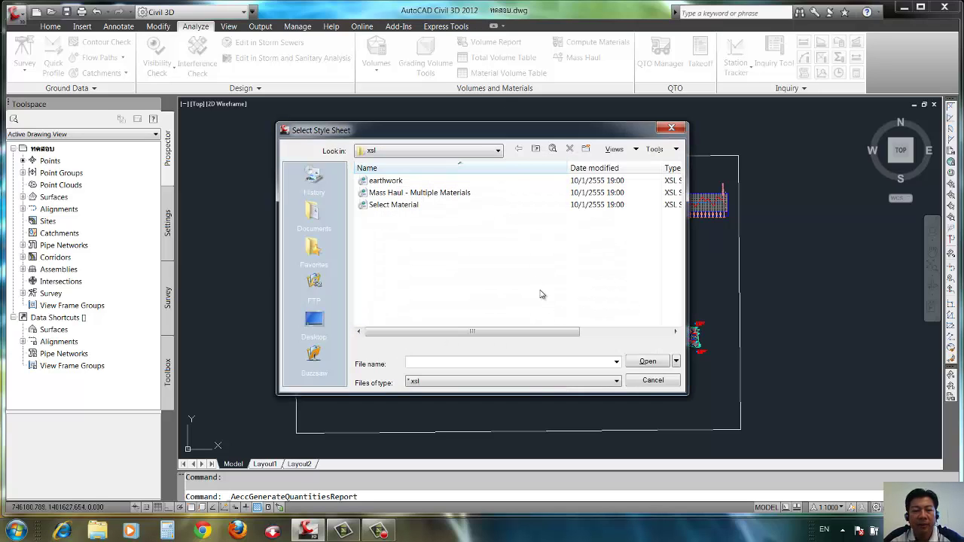
pyautogui.click(395, 184)
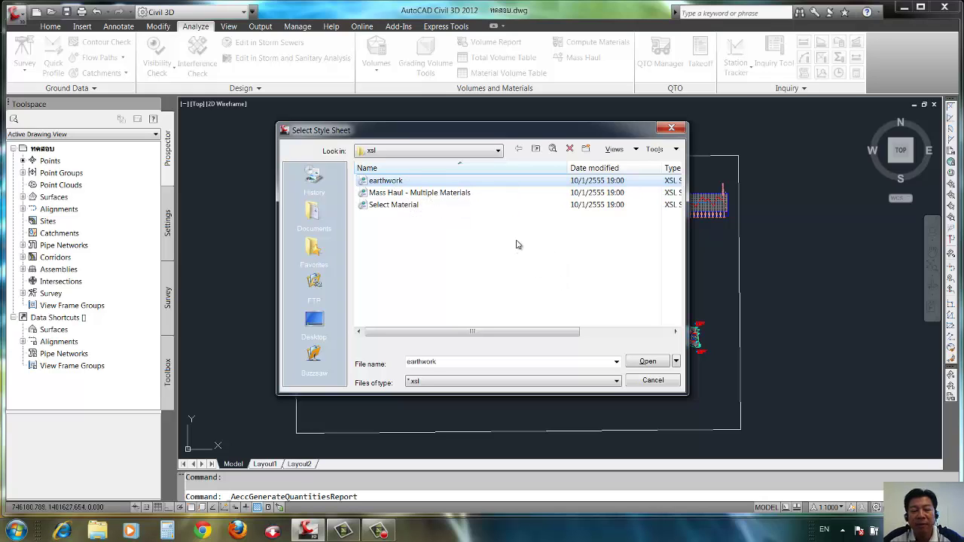
pyautogui.click(649, 362)
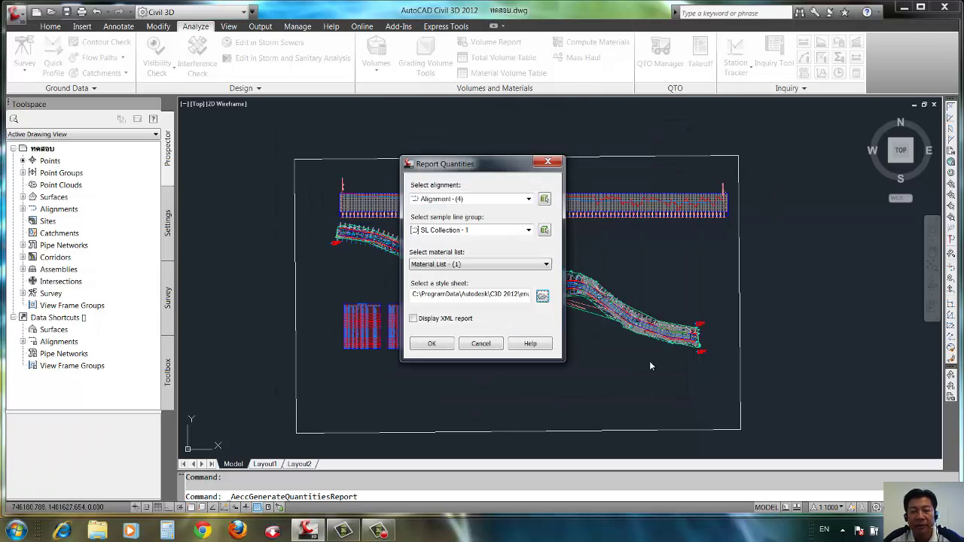
pyautogui.click(442, 346)
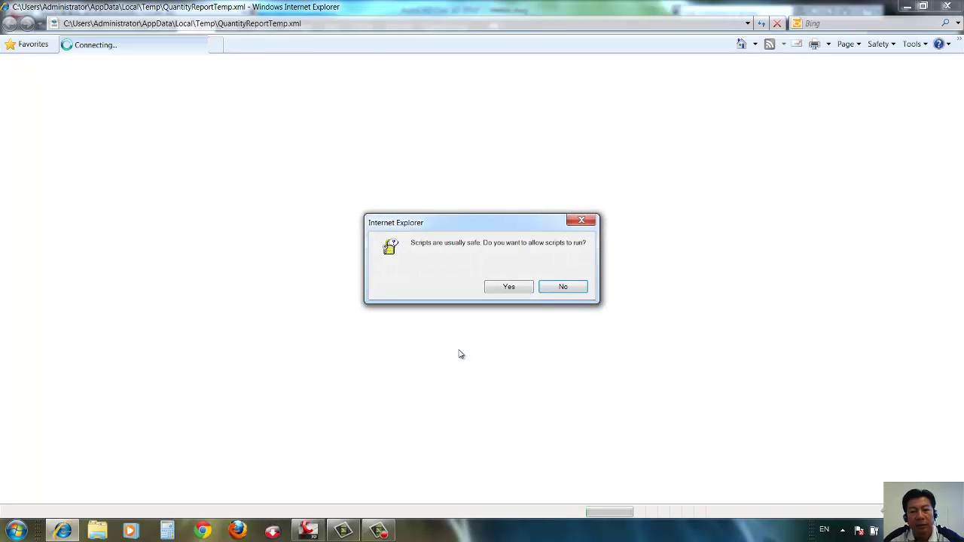
pyautogui.click(522, 291)
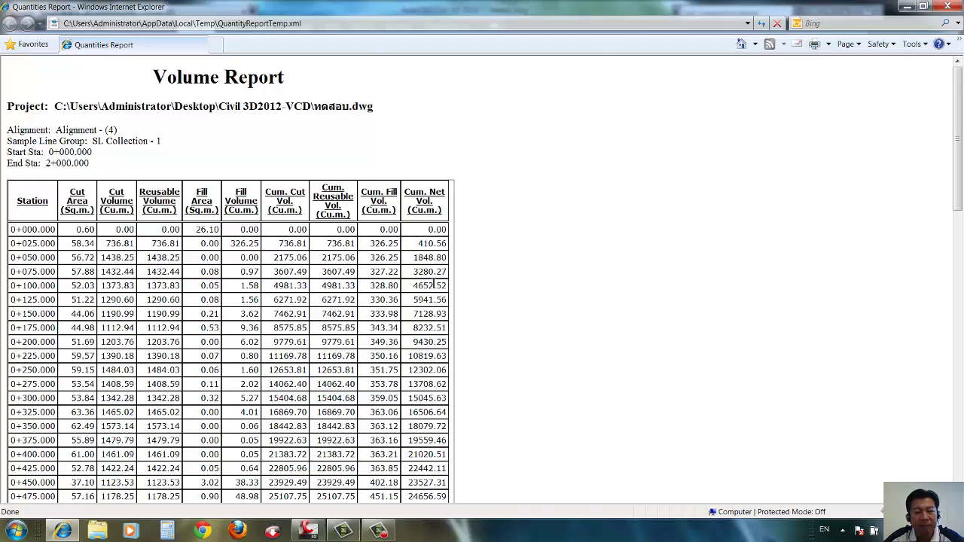
# - Examine the volume report through the cumulative volumes at station 2+000.000, return to its beginning and close the report
pyautogui.scroll(-10, 459, 300)
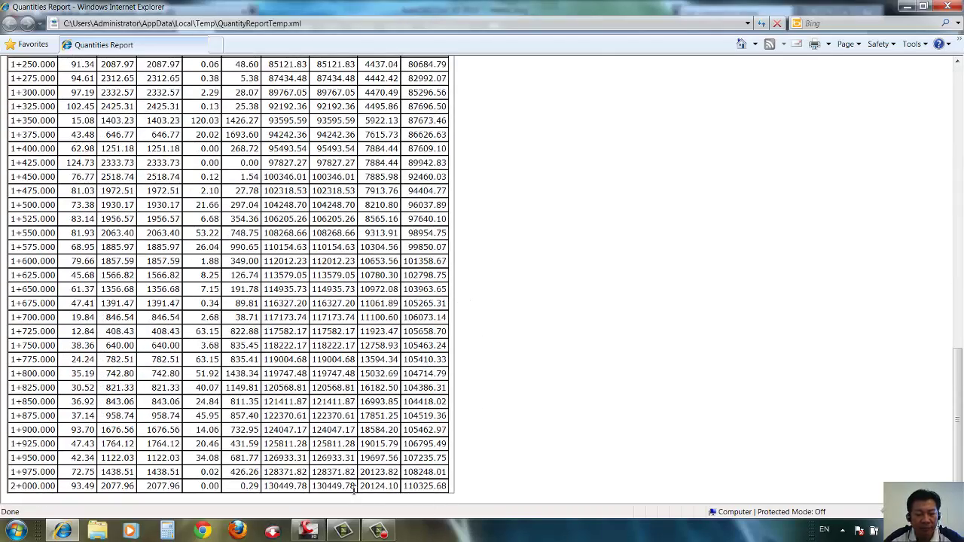
pyautogui.moveTo(316, 487); pyautogui.dragTo(348, 487)
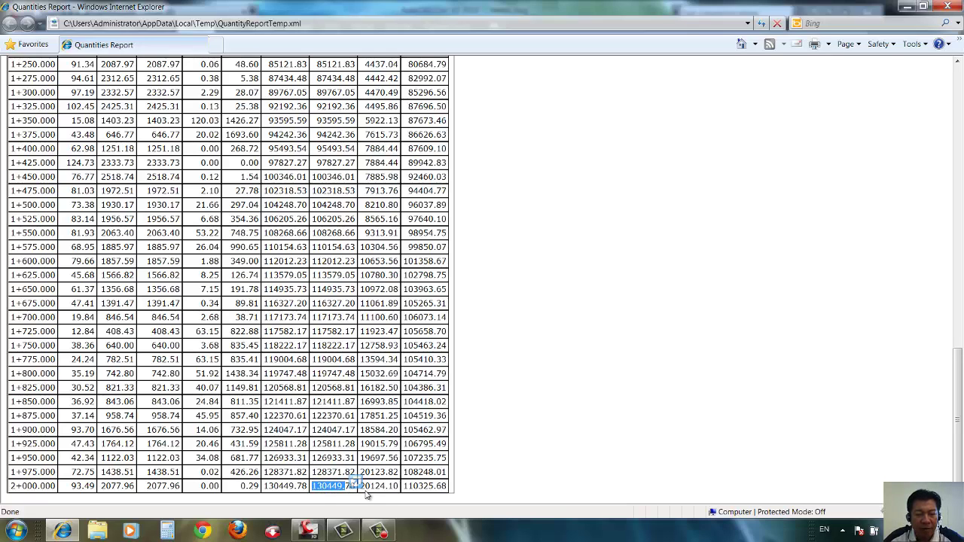
pyautogui.click(329, 493)
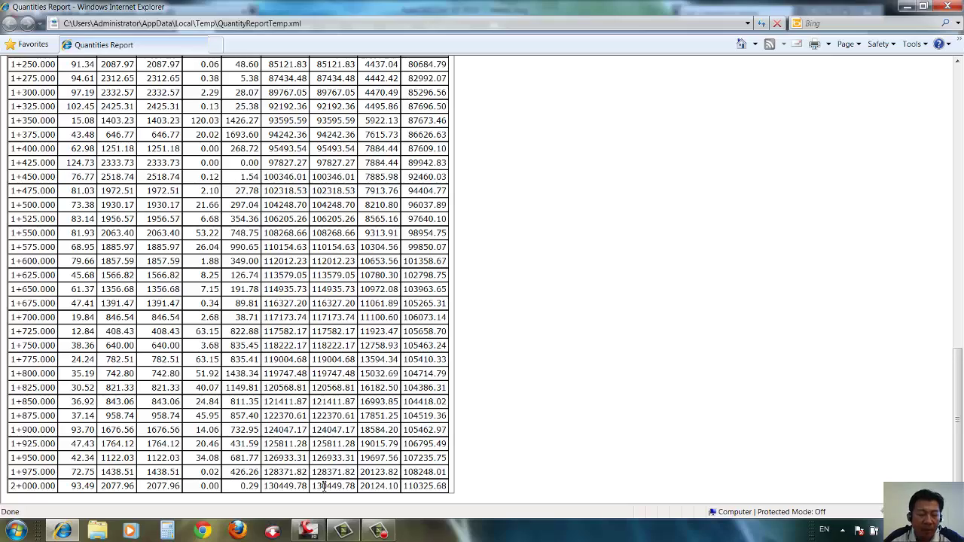
pyautogui.scroll(15, 320, 486)
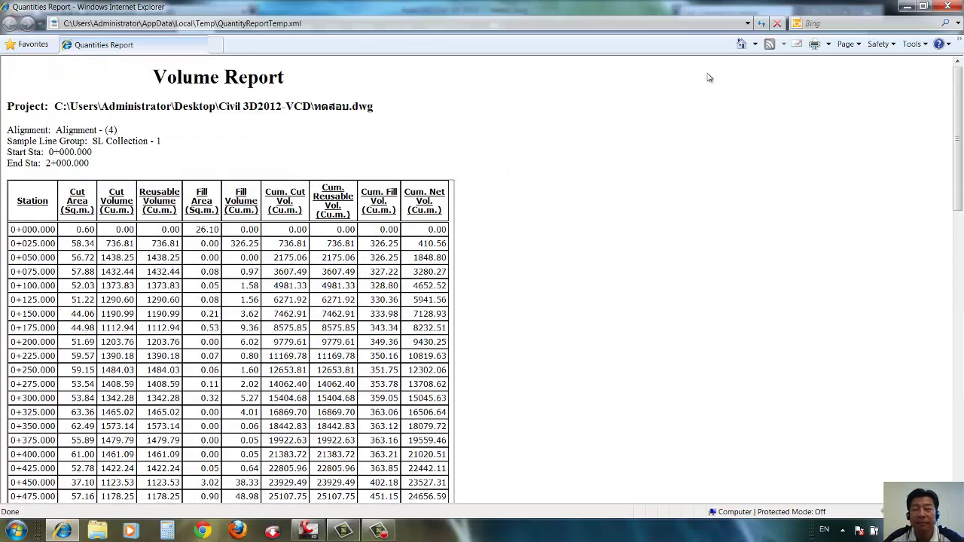
pyautogui.click(946, 6)
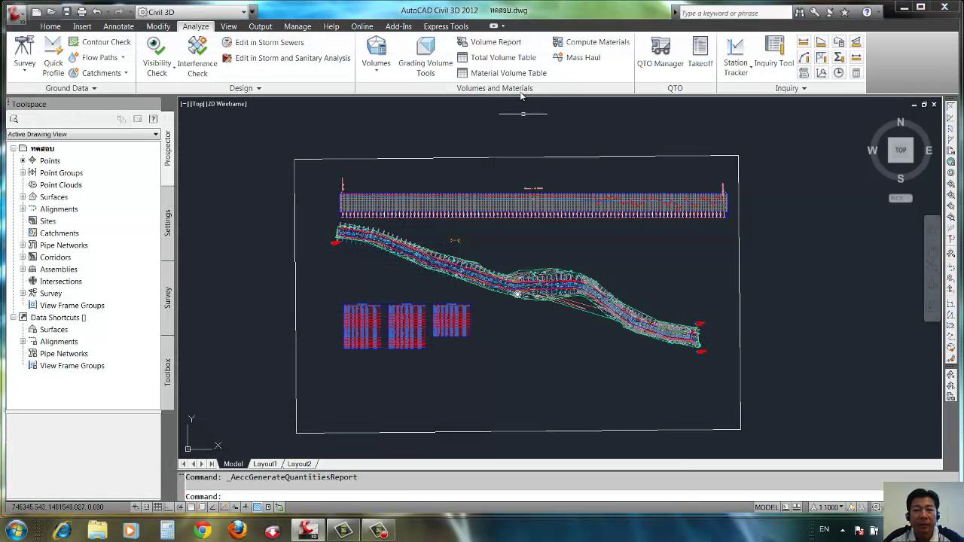
# - Generate a quantities report with the Mass Haul - Multiple Materials style sheet, allowing scripts to run, and view its final station
pyautogui.click(498, 44)
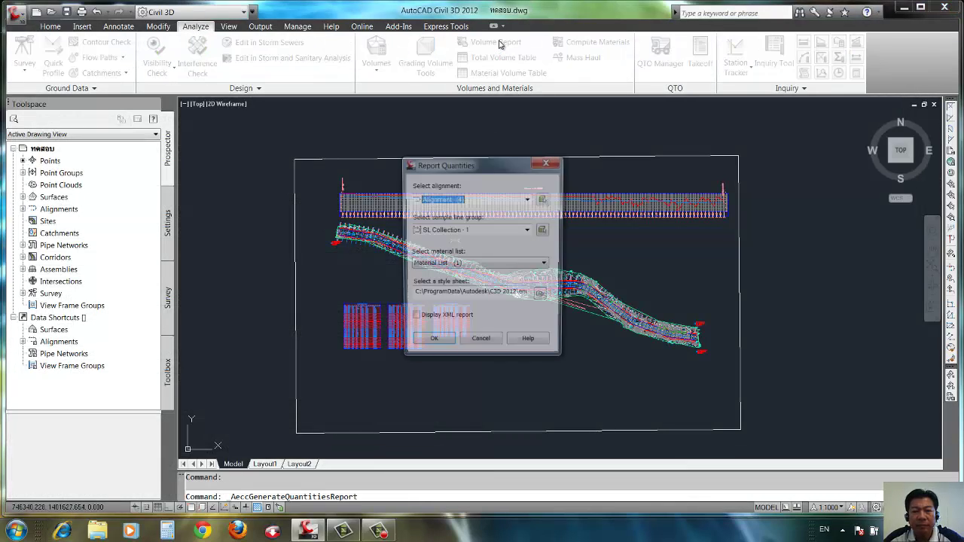
pyautogui.click(542, 296)
pyautogui.click(445, 192)
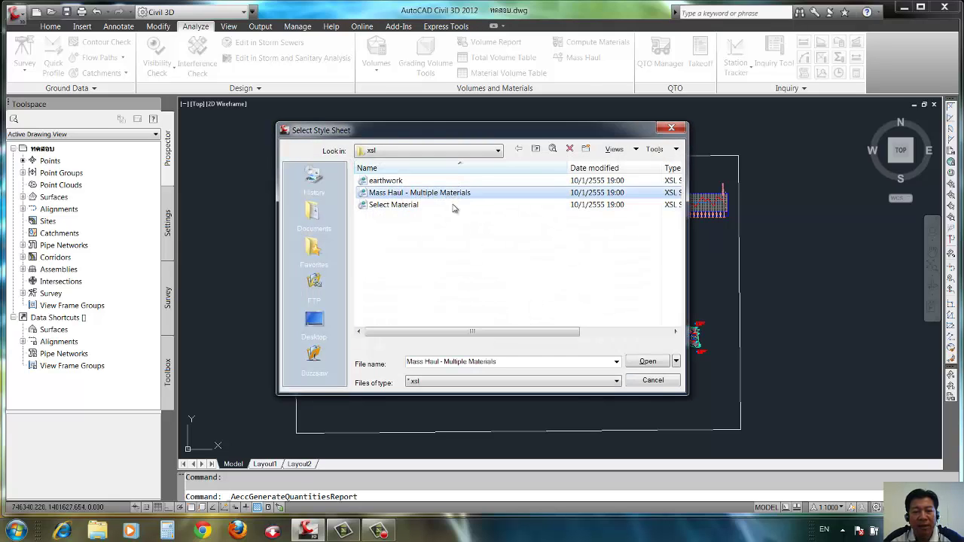
pyautogui.click(645, 362)
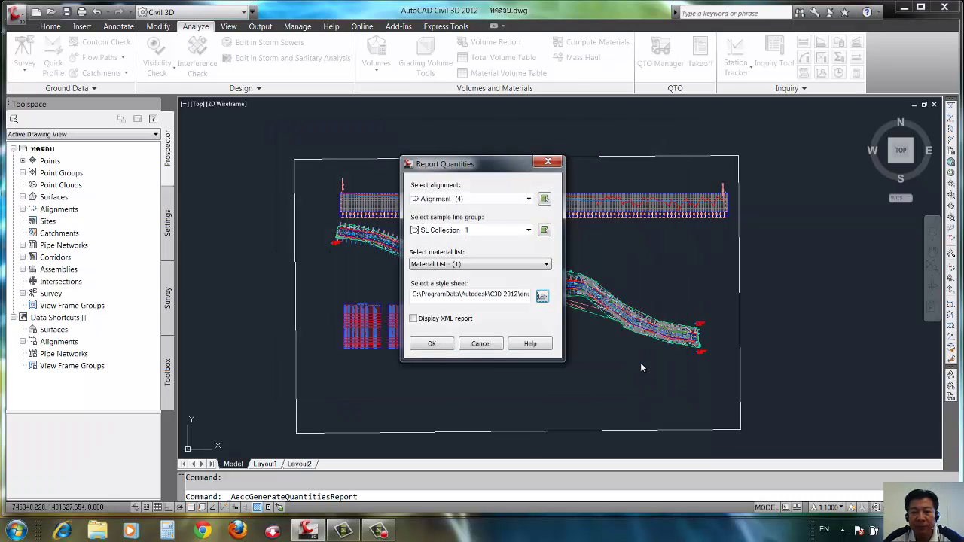
pyautogui.click(430, 344)
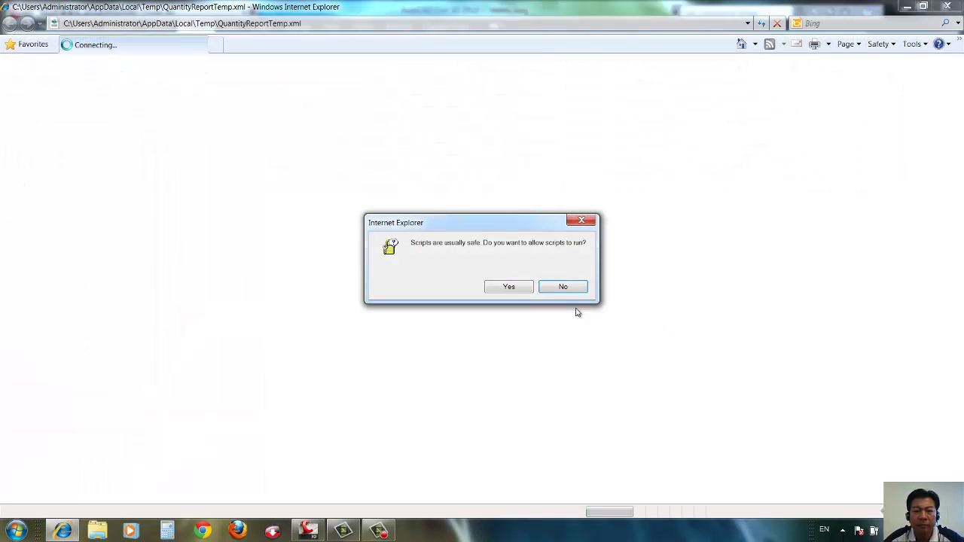
pyautogui.click(519, 289)
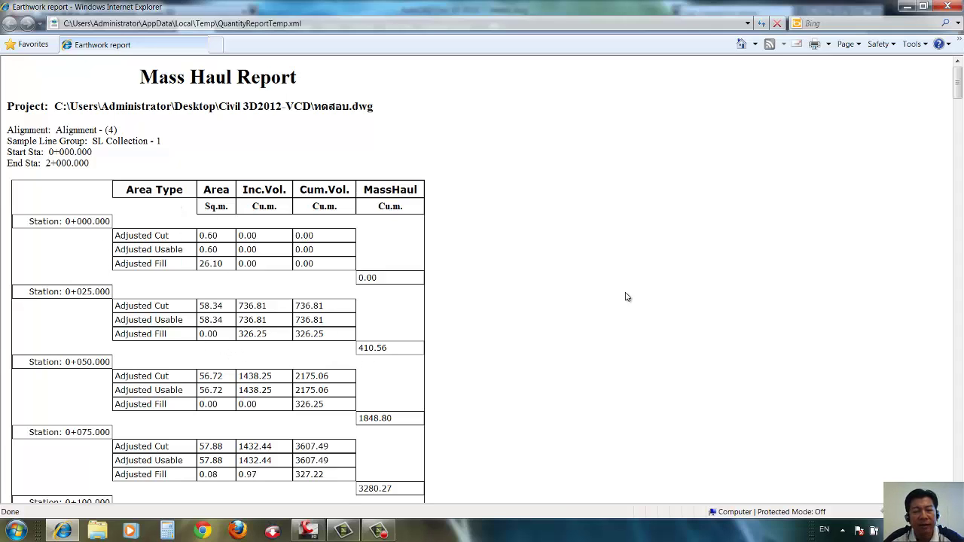
pyautogui.moveTo(957, 97); pyautogui.dragTo(923, 493)
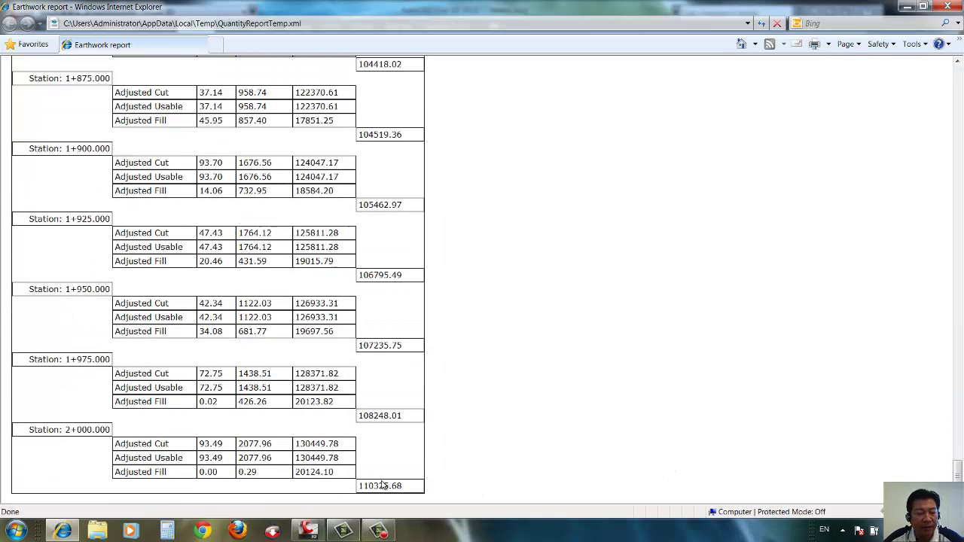